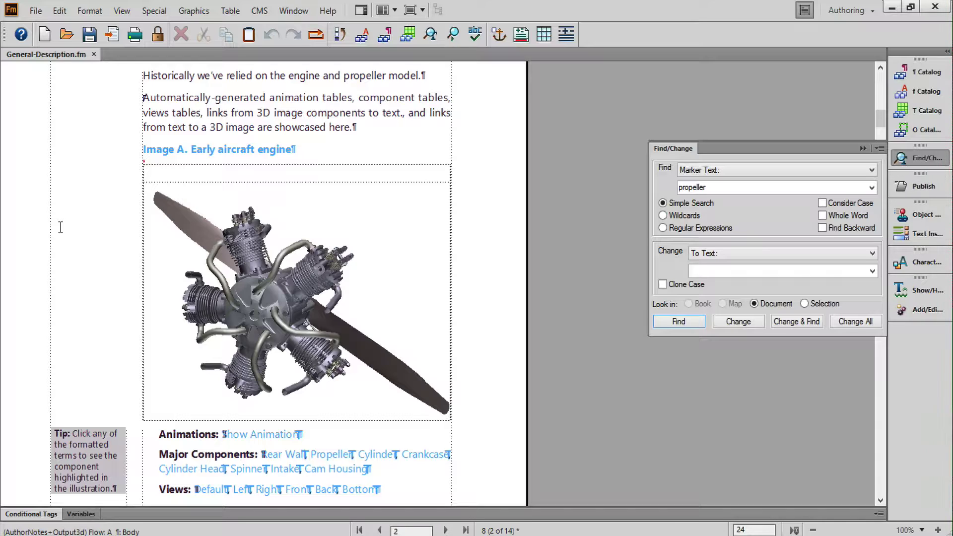
- Bring the published Personal Spaceship User Guide PDF to the front in Acrobat
click(71, 167)
key(alt+Tab)
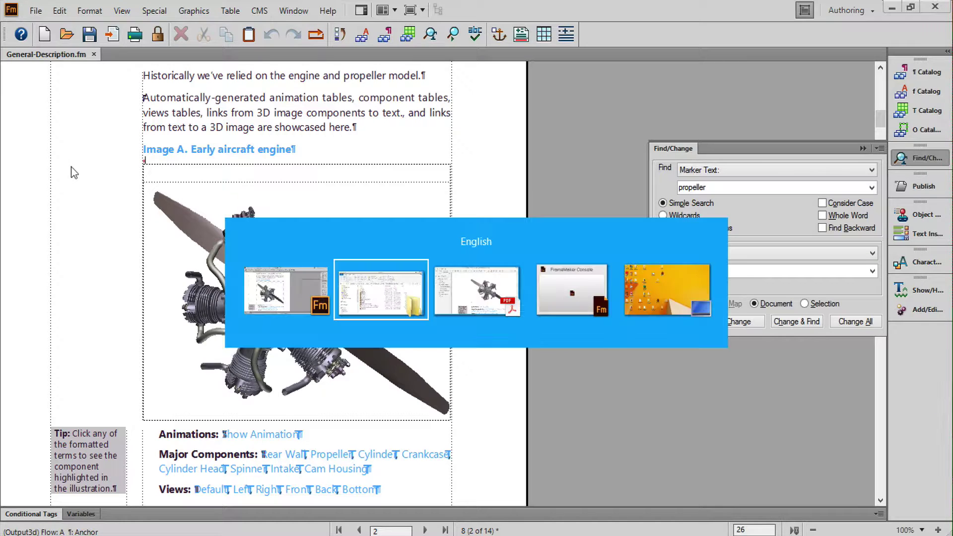
key(alt+Tab)
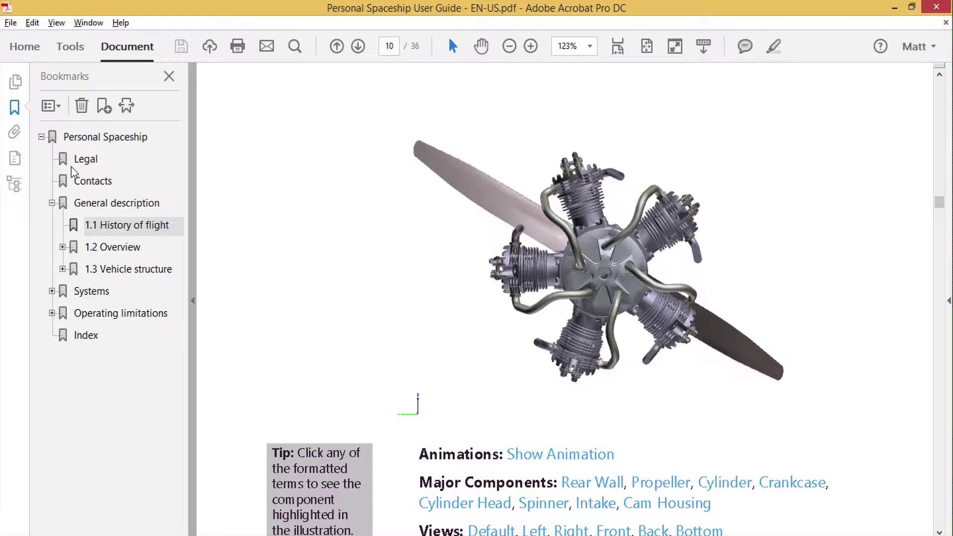
- Zoom in close on the 3D engine model with the Zoom tool
mouse_move(603, 272)
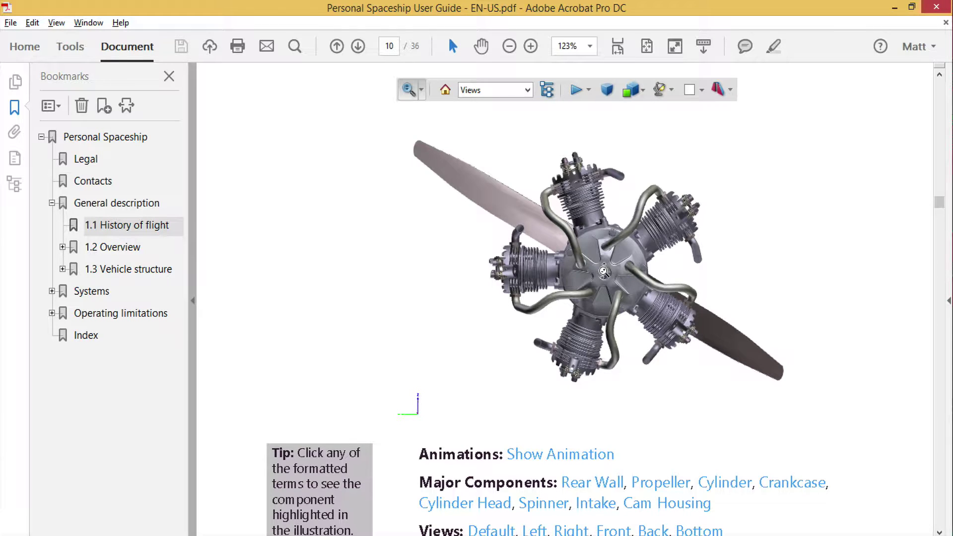
click(424, 92)
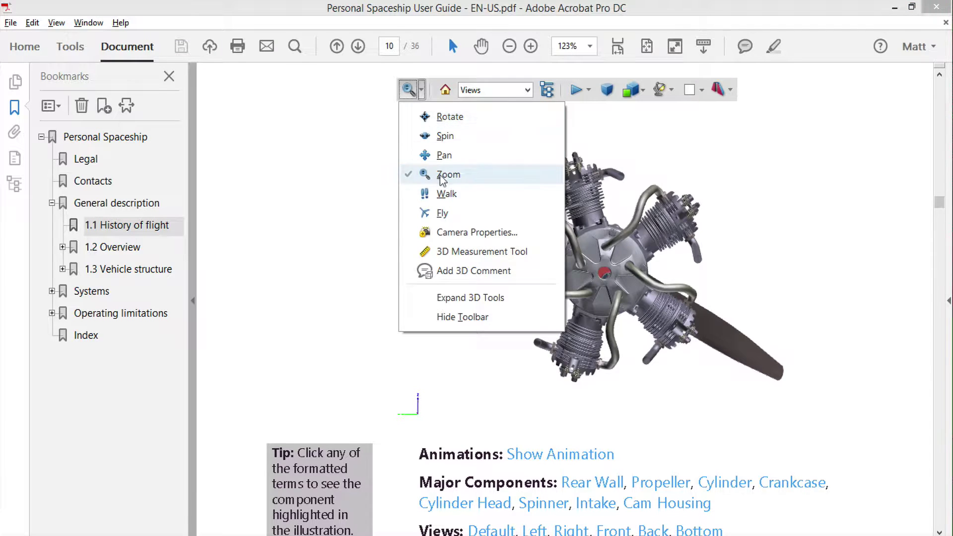
click(422, 172)
scroll(527, 245, up, 5)
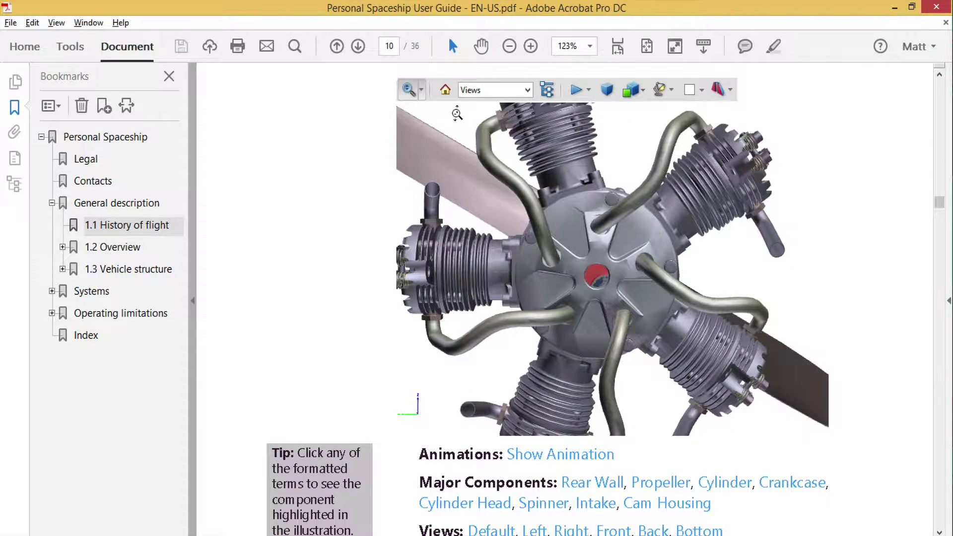
- Spin the engine model around with the Spin tool
click(423, 90)
click(445, 135)
drag(620, 298, 595, 268)
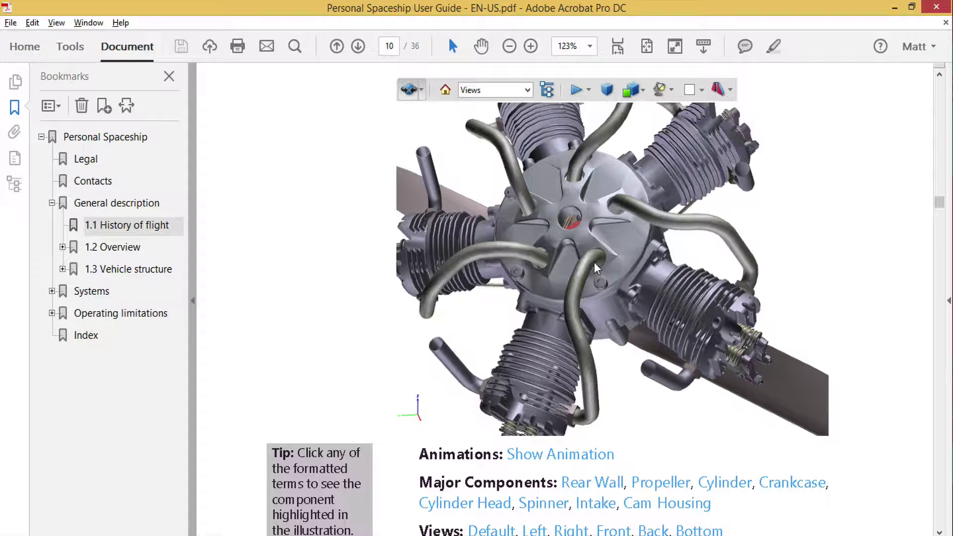
- Show the engine from its saved back, left and right views in turn
click(528, 91)
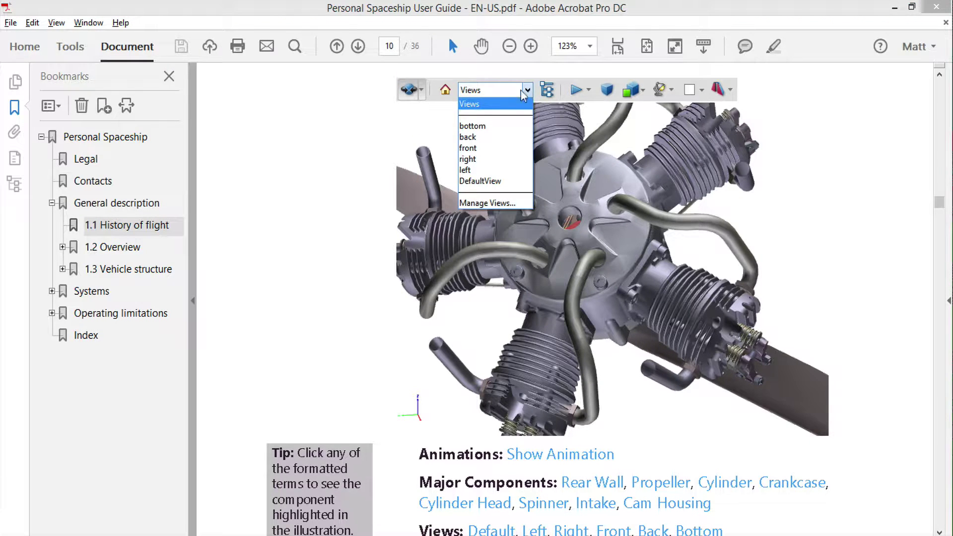
click(491, 137)
click(513, 90)
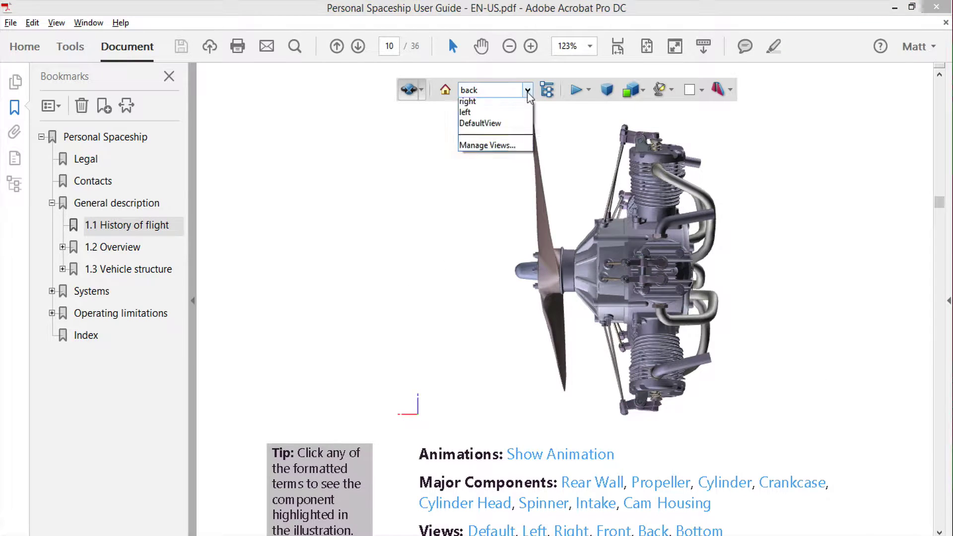
click(503, 173)
click(527, 90)
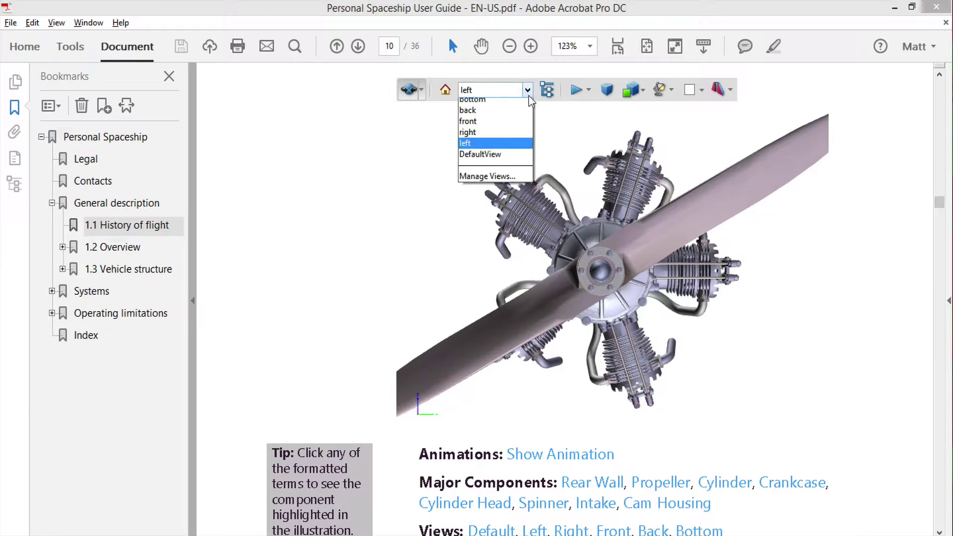
click(476, 159)
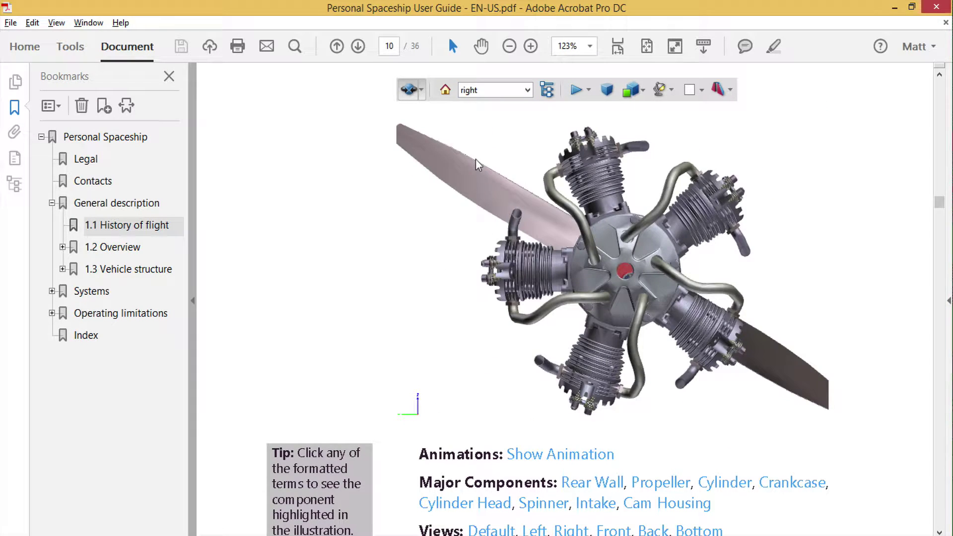
- Play the exploded-parts animation, then rewind it so the engine reassembles
click(609, 246)
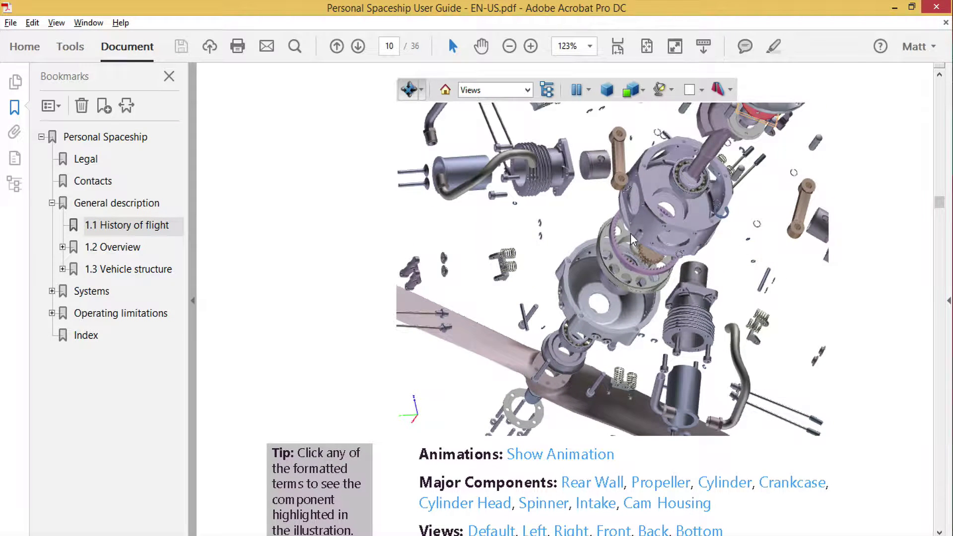
click(589, 91)
drag(755, 111, 568, 91)
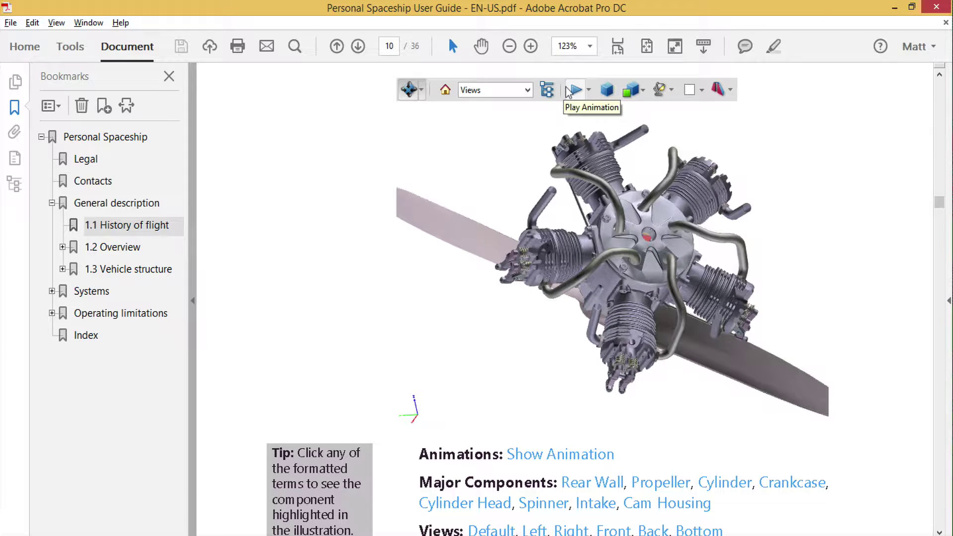
- Open the Model Tree, highlight Block and the propeller, and hide part 96 - Gehaeuserueckwand
click(547, 90)
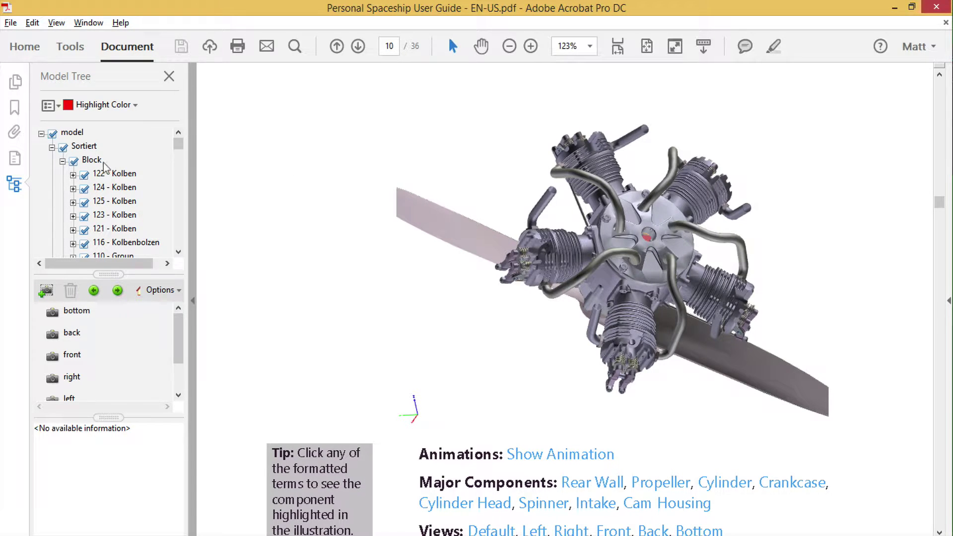
click(92, 159)
drag(178, 145, 178, 163)
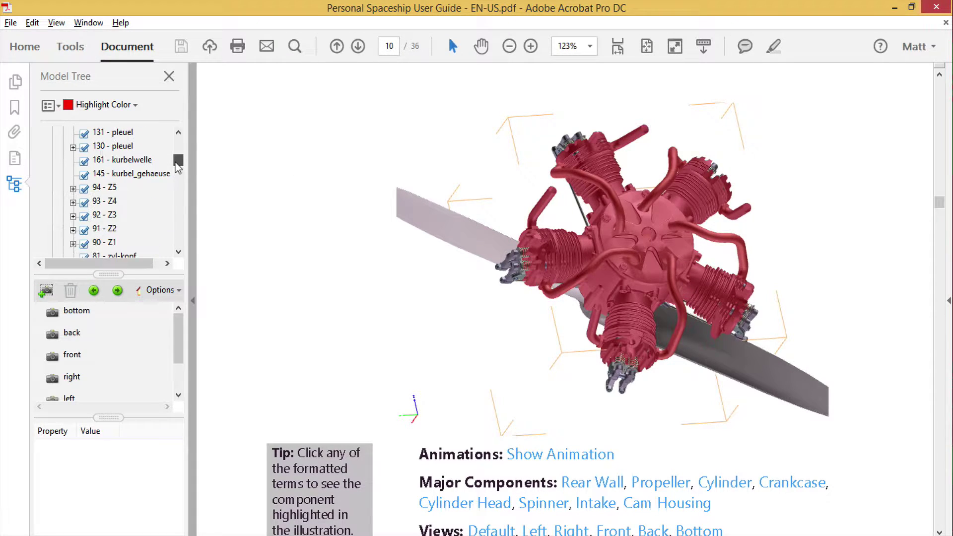
click(425, 231)
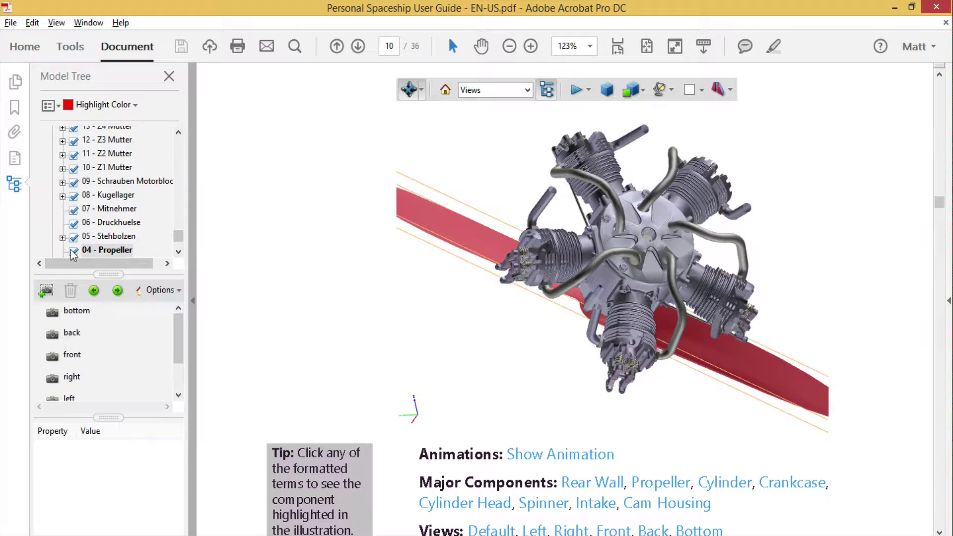
click(640, 233)
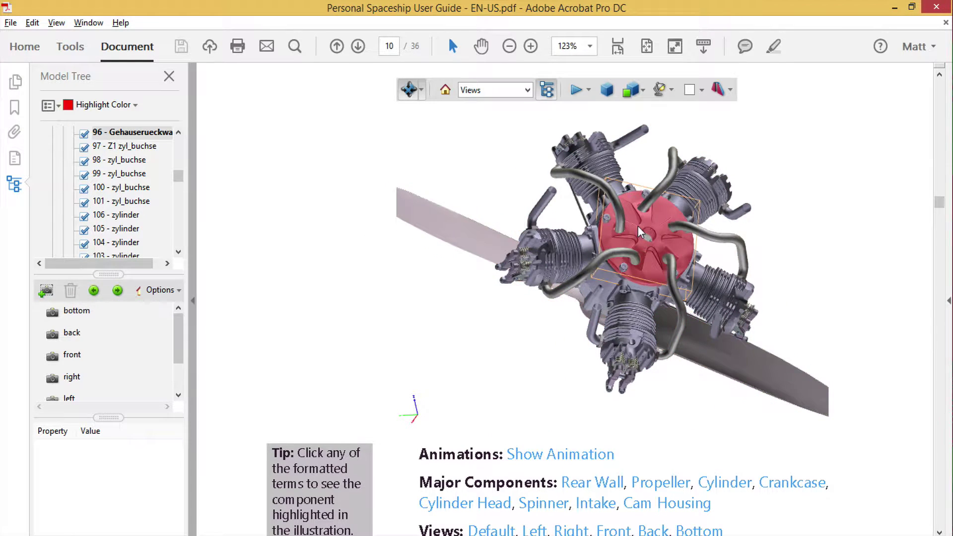
click(84, 134)
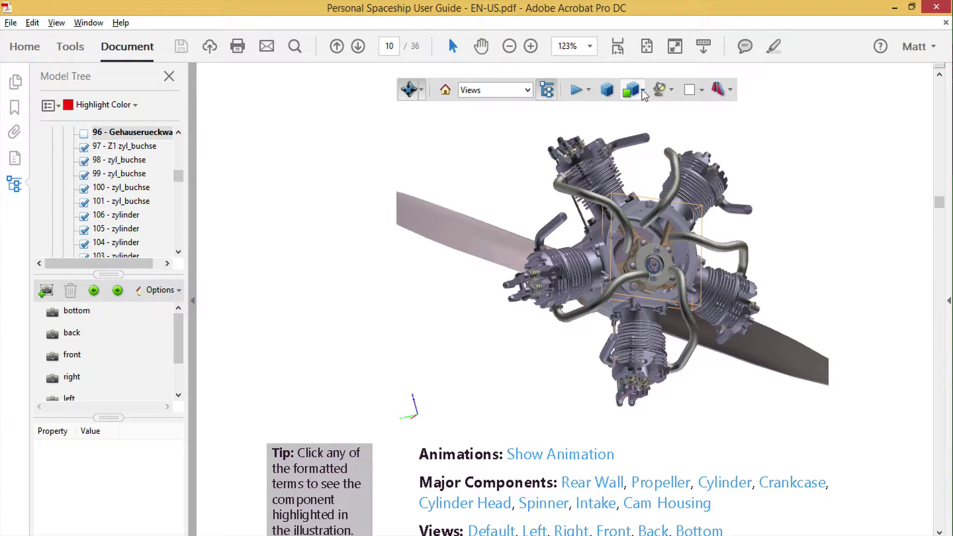
- Render the model as Solid Wireframe, then switch back to Solid
click(640, 90)
click(648, 175)
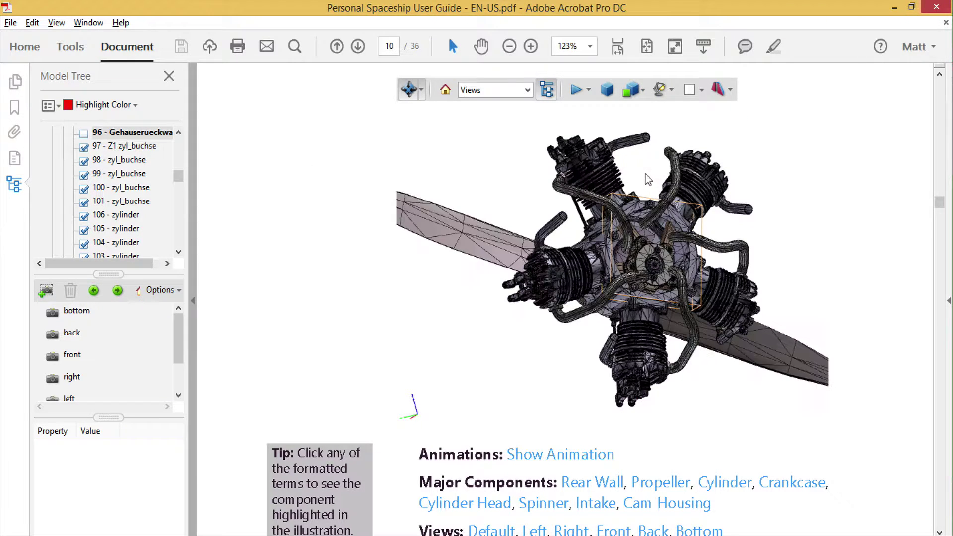
click(643, 90)
click(648, 133)
- Apply Bright Lights and an orange-red background, reset the view to Home, then return to FrameMaker
click(673, 94)
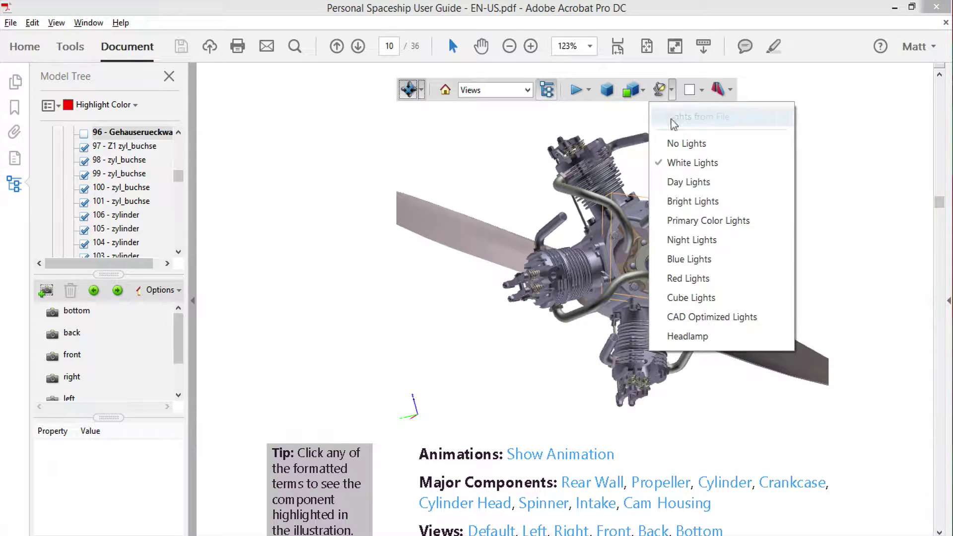
click(683, 200)
click(701, 94)
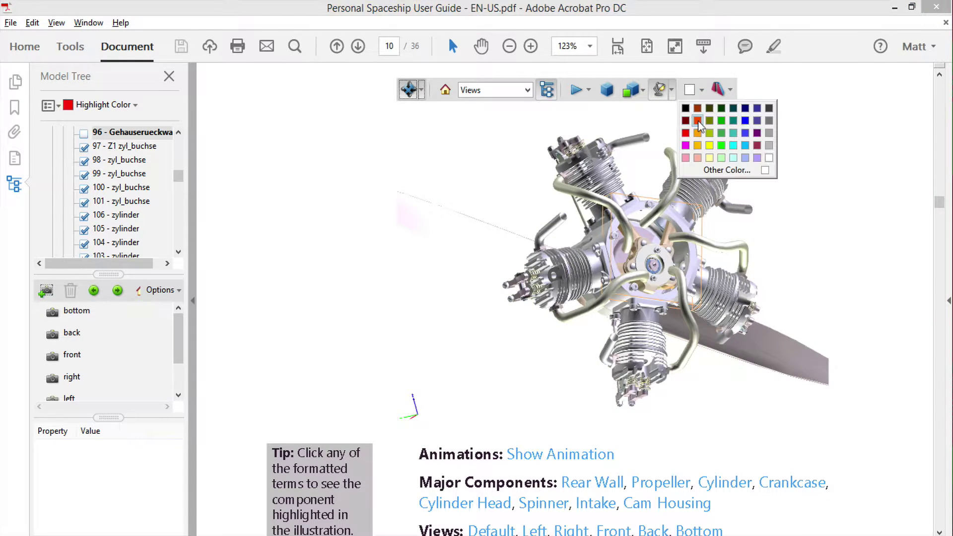
click(687, 119)
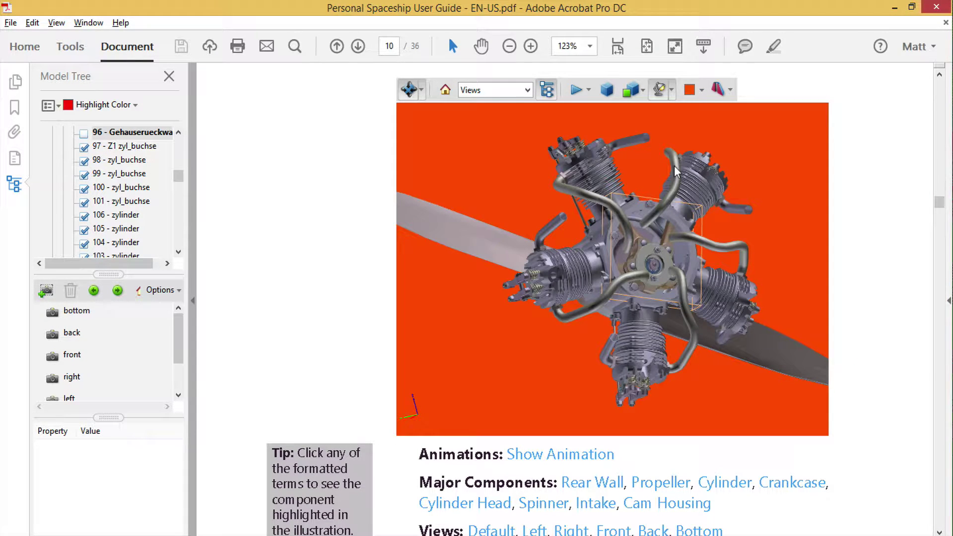
click(445, 90)
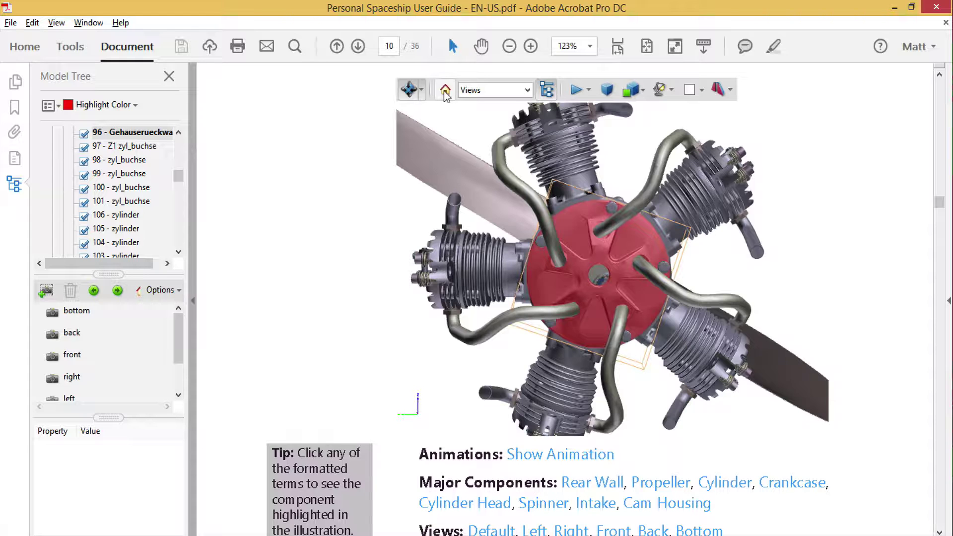
key(alt+Tab)
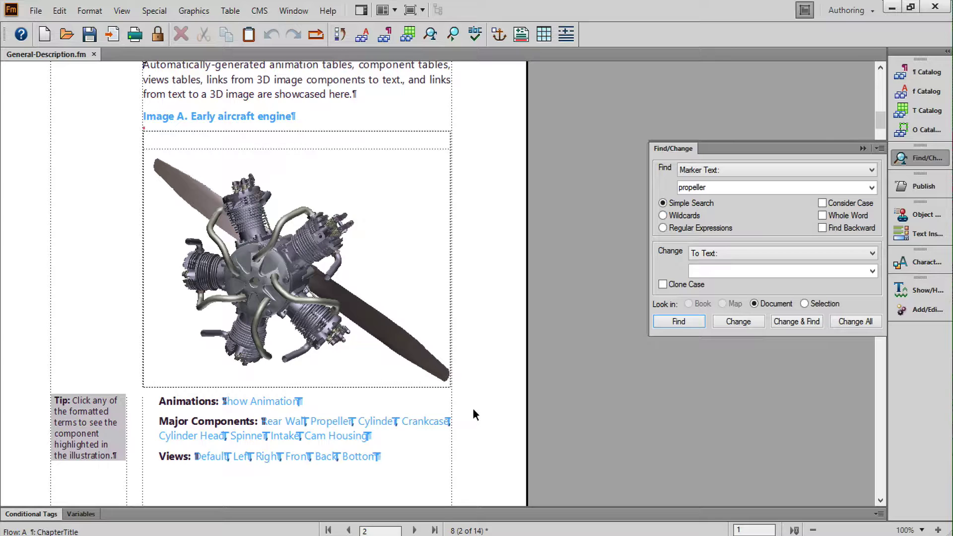
key(alt+Tab)
key(alt+Tab)
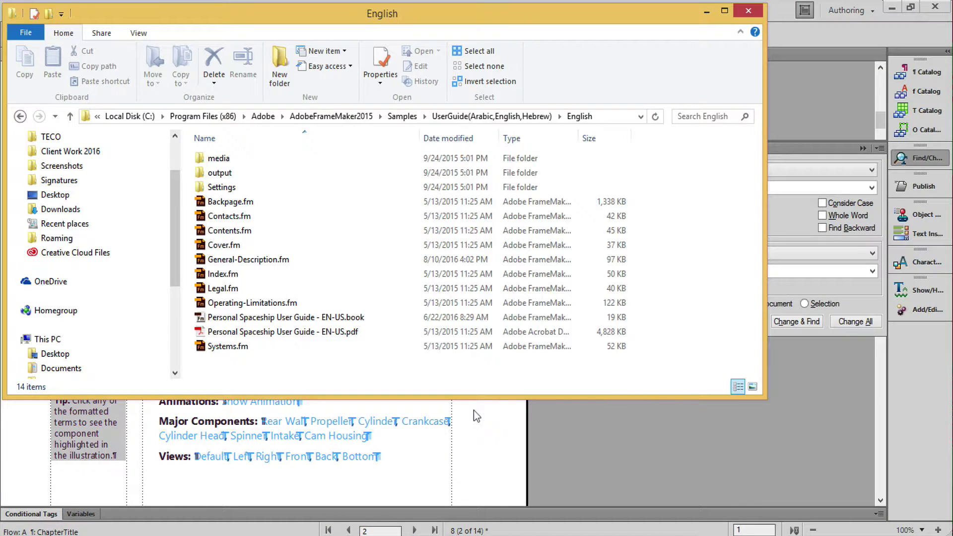
key(alt+Tab)
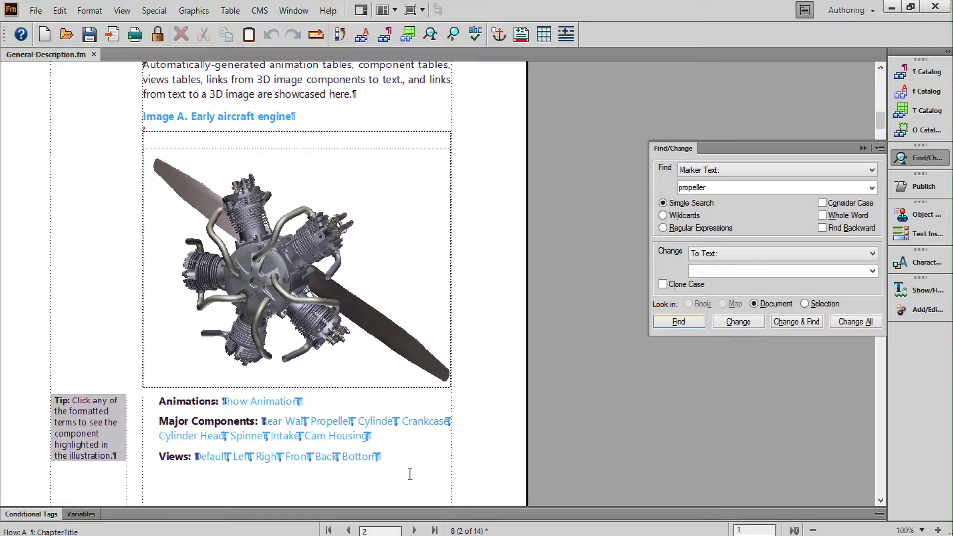
- Replace the old engine image and link lists with radial_engine_hahn.u3d imported by reference
drag(410, 472, 145, 133)
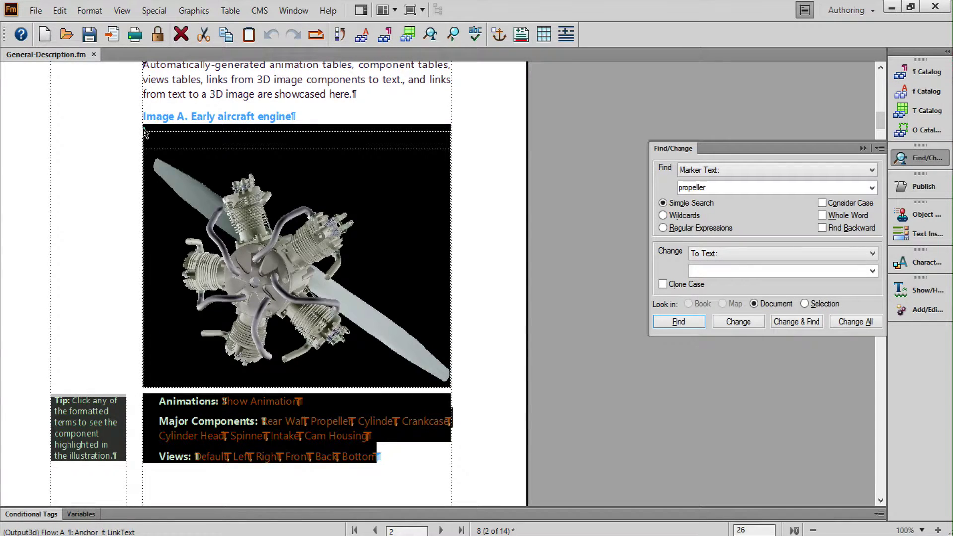
key(Delete)
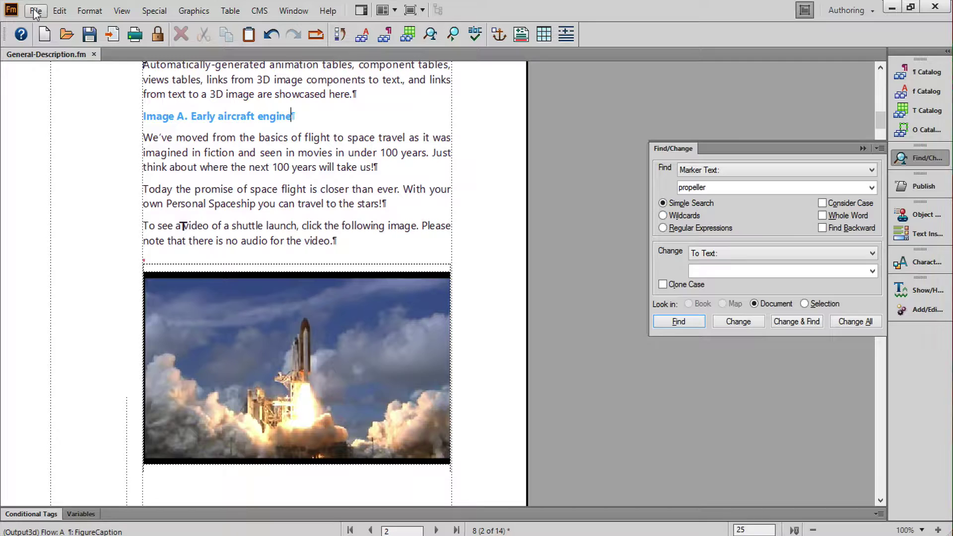
click(35, 11)
mouse_move(151, 195)
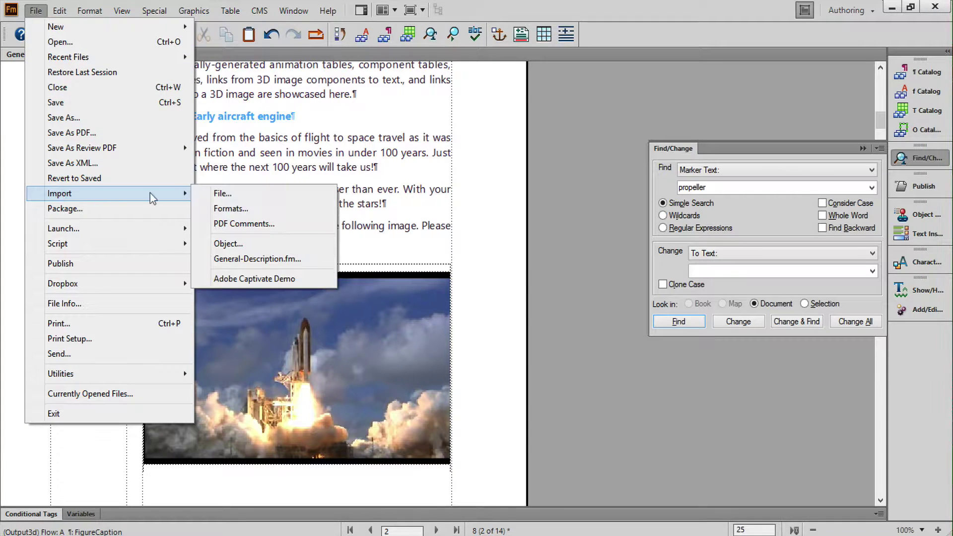
click(231, 193)
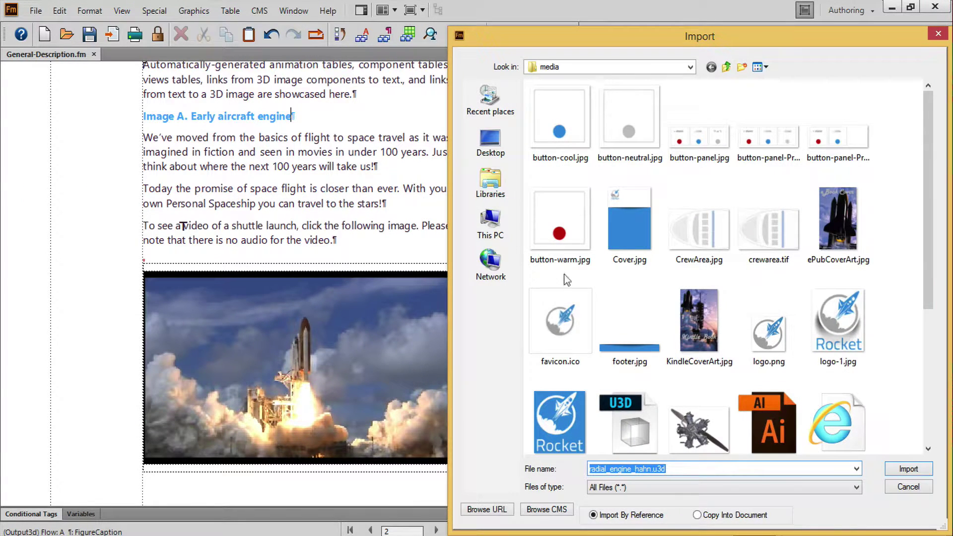
click(623, 406)
scroll(623, 406, down, 3)
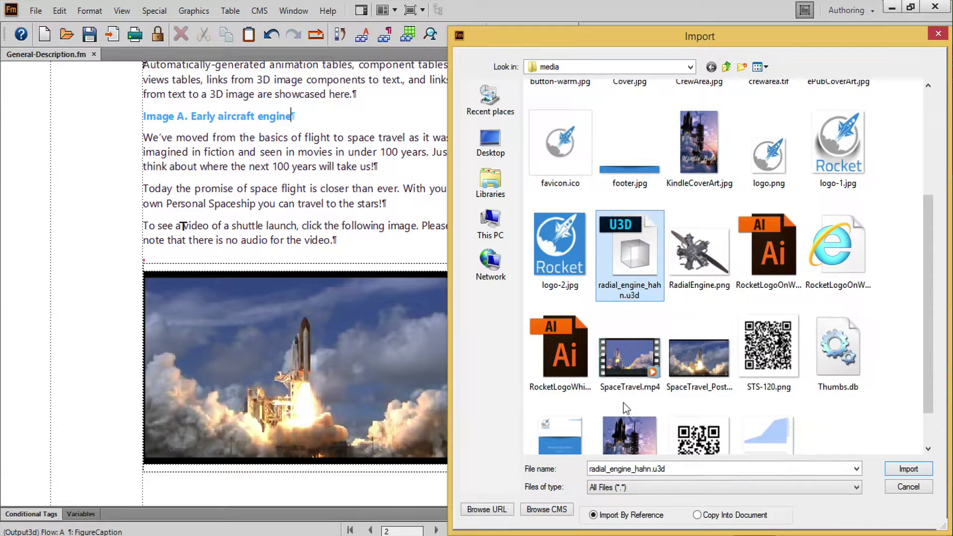
click(911, 469)
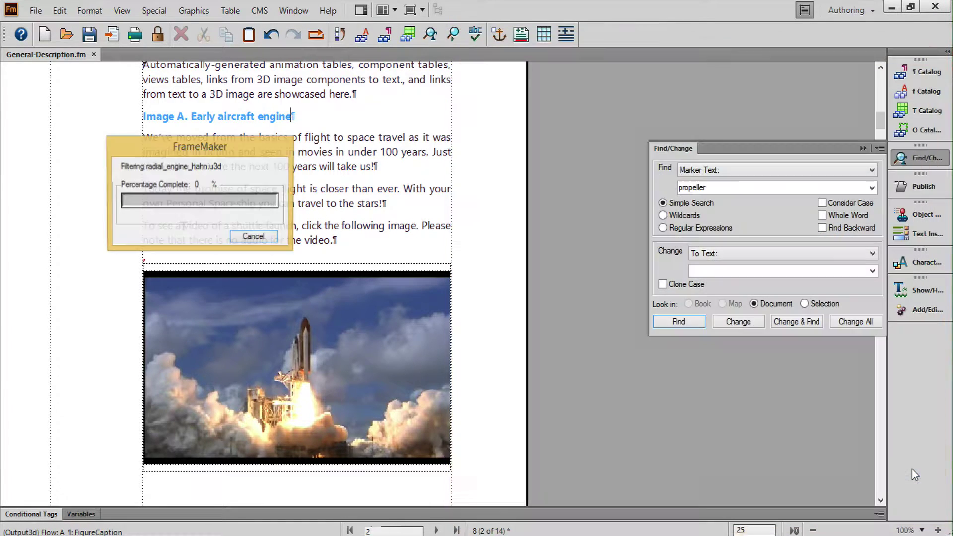
click(613, 314)
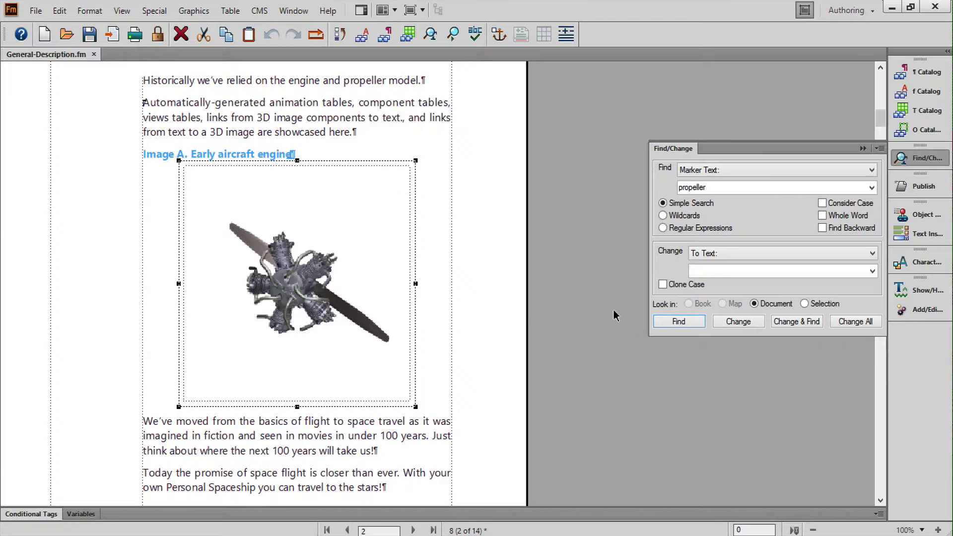
click(308, 284)
- Set RadialEngine.png as the poster for the 3D engine graphic
right_click(322, 281)
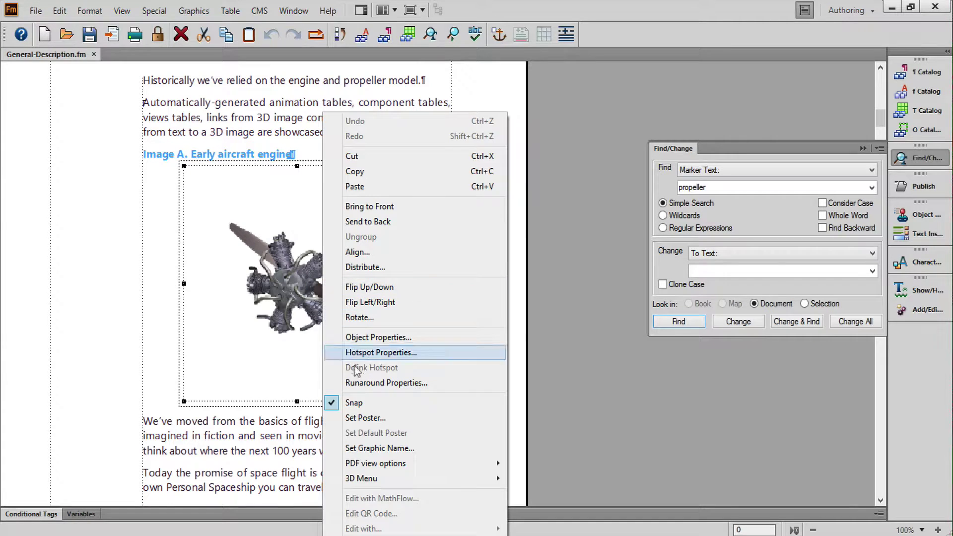
click(366, 418)
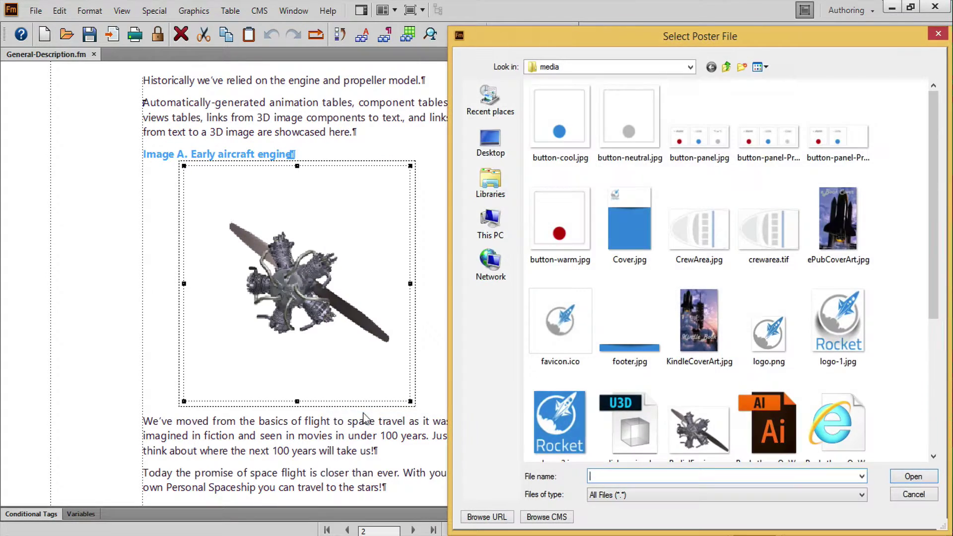
click(719, 431)
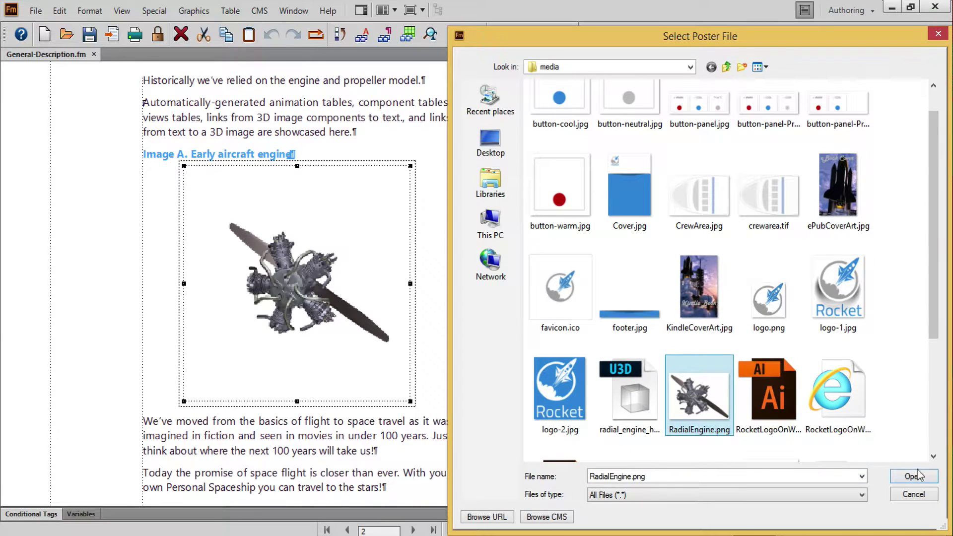
click(917, 476)
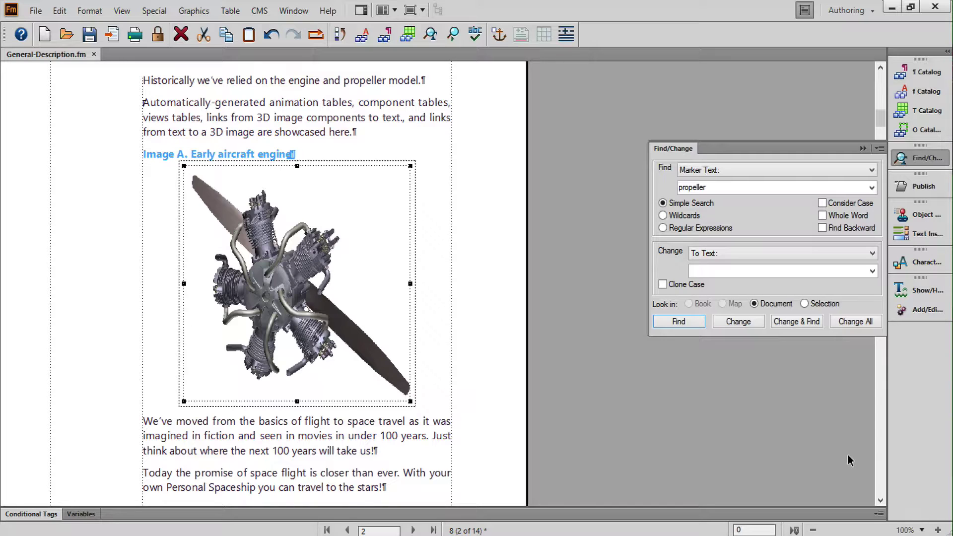
- Name the engine graphic 'Engine'
right_click(283, 311)
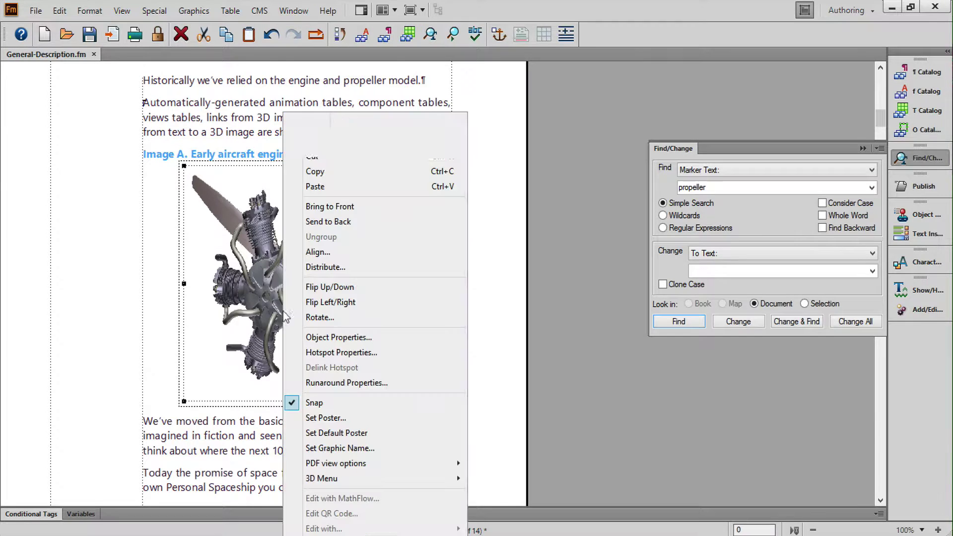
click(344, 448)
text(Engine)
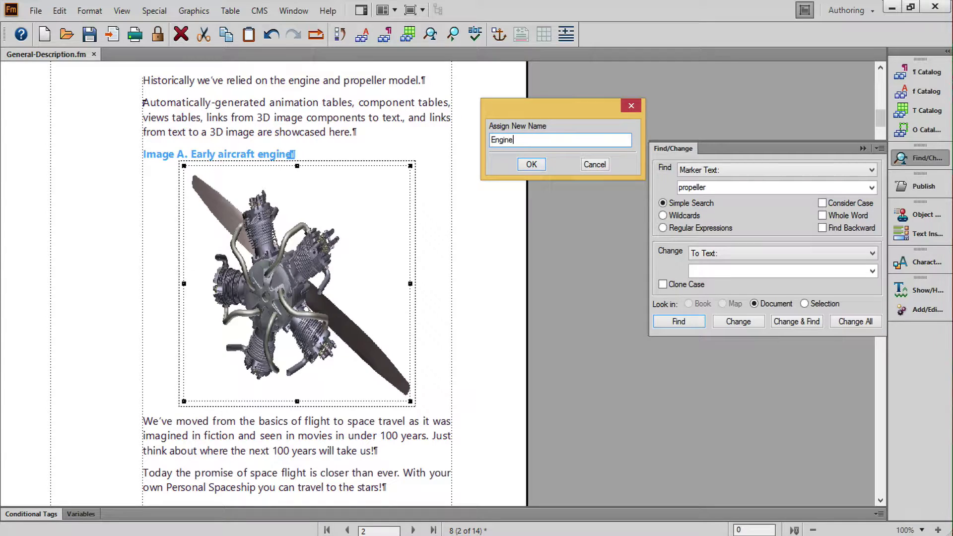
key(Return)
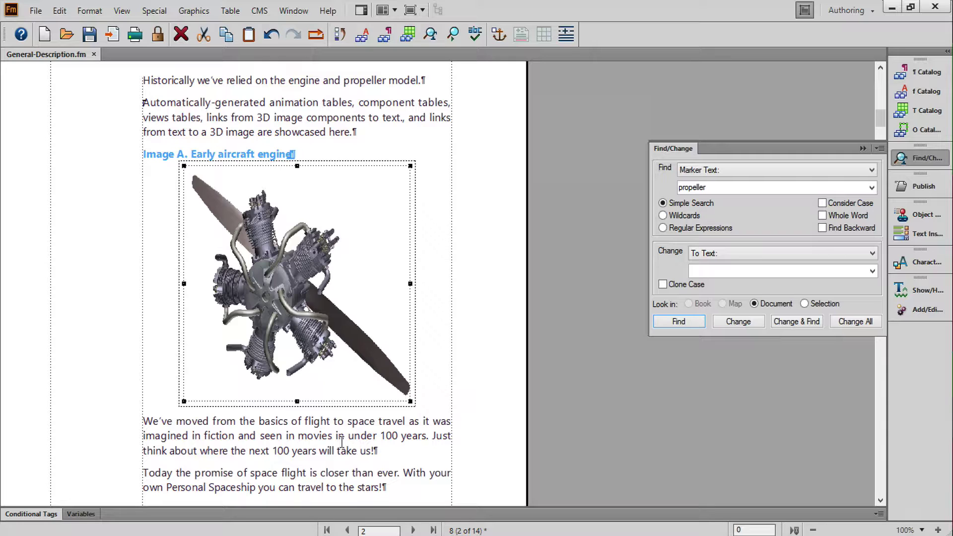
right_click(276, 296)
mouse_move(453, 477)
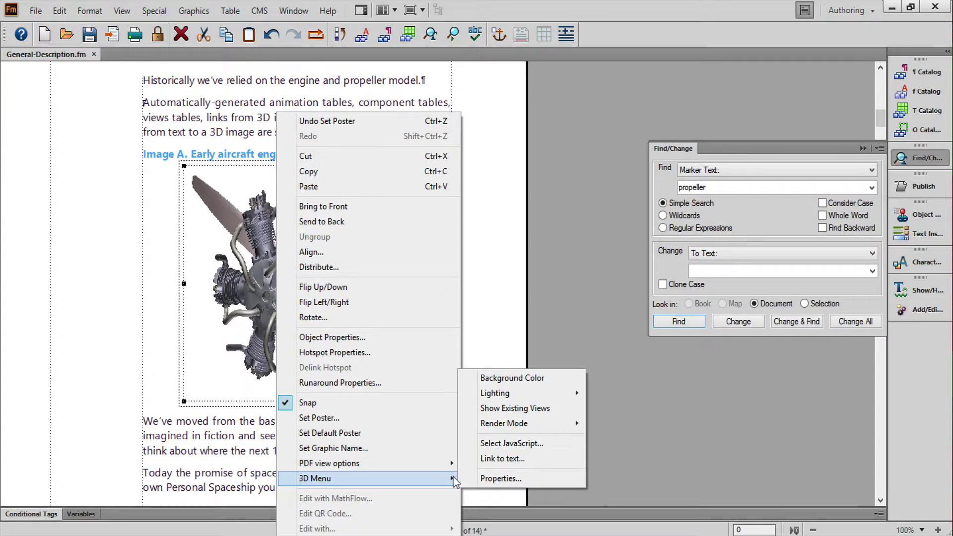
click(493, 458)
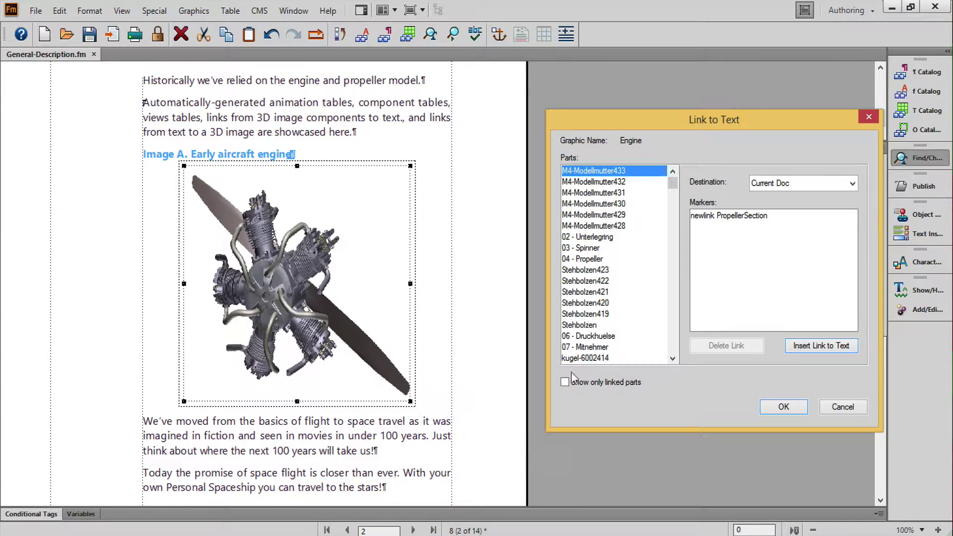
click(589, 259)
click(750, 216)
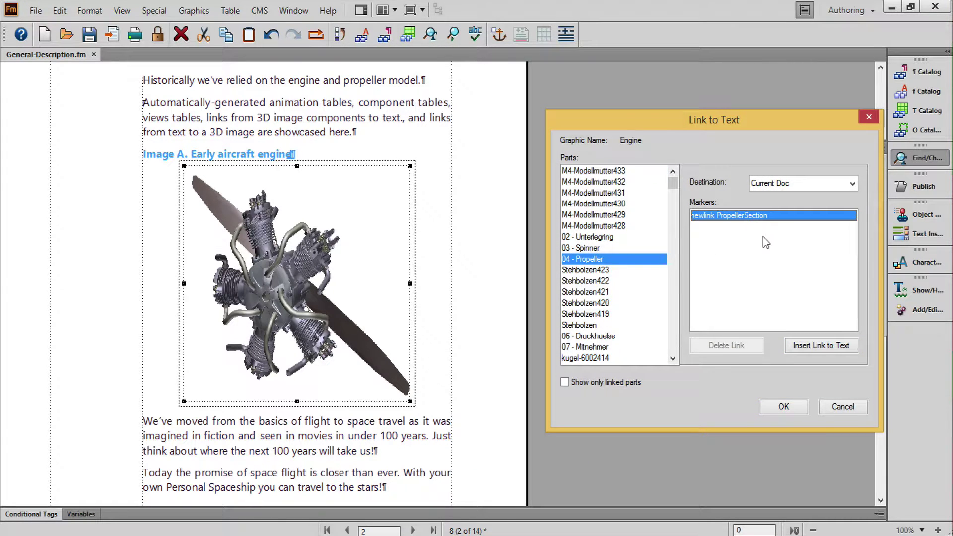
click(851, 409)
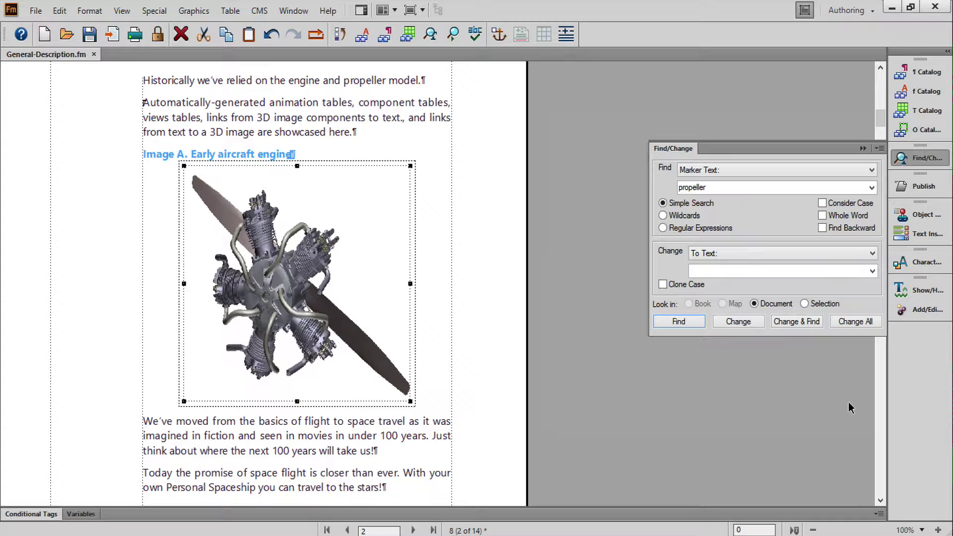
- Insert a parts-type link to 04 - Propeller below the engine frame
click(345, 154)
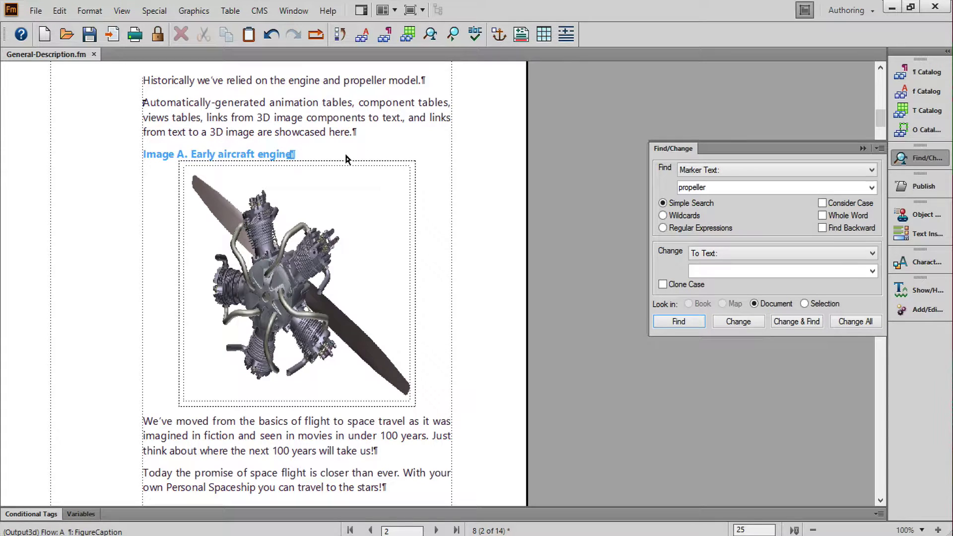
click(196, 12)
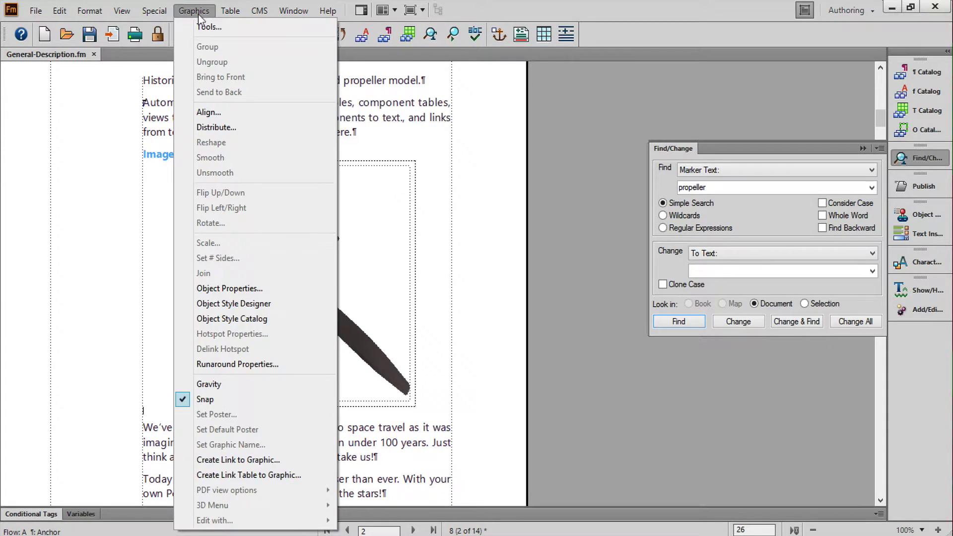
click(226, 460)
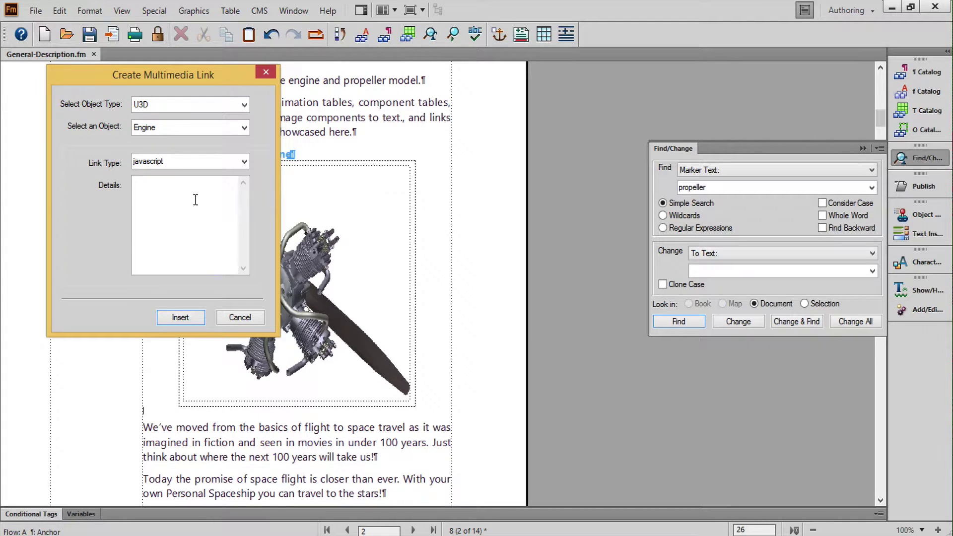
click(176, 159)
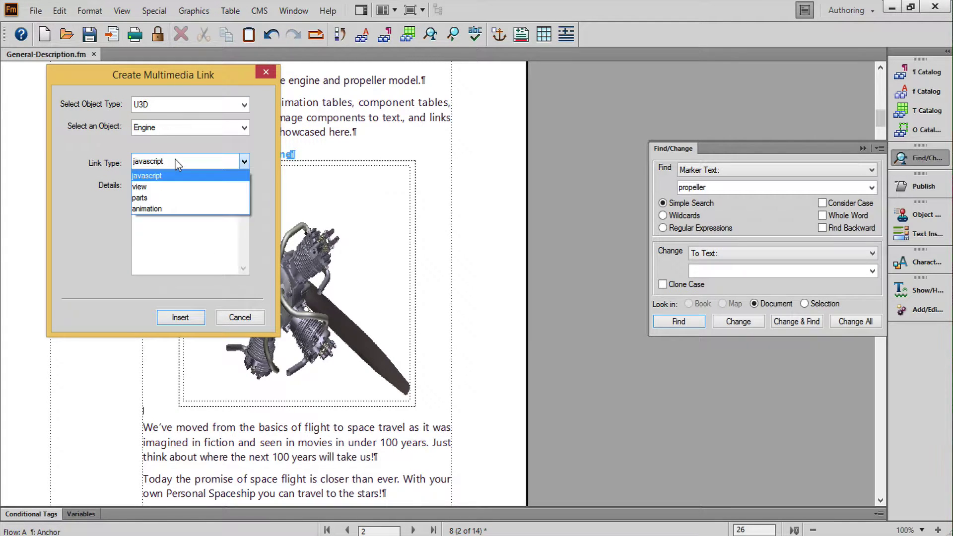
click(146, 197)
click(165, 258)
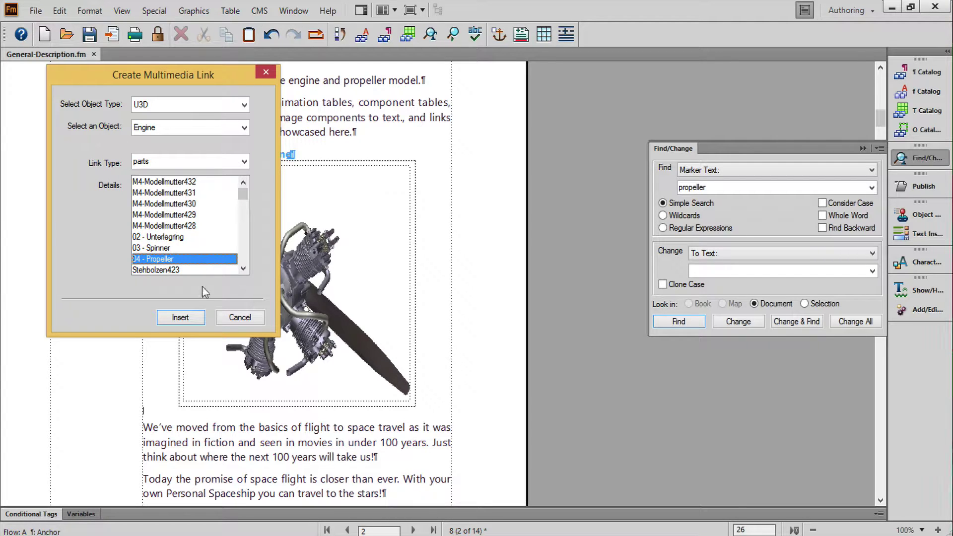
click(149, 410)
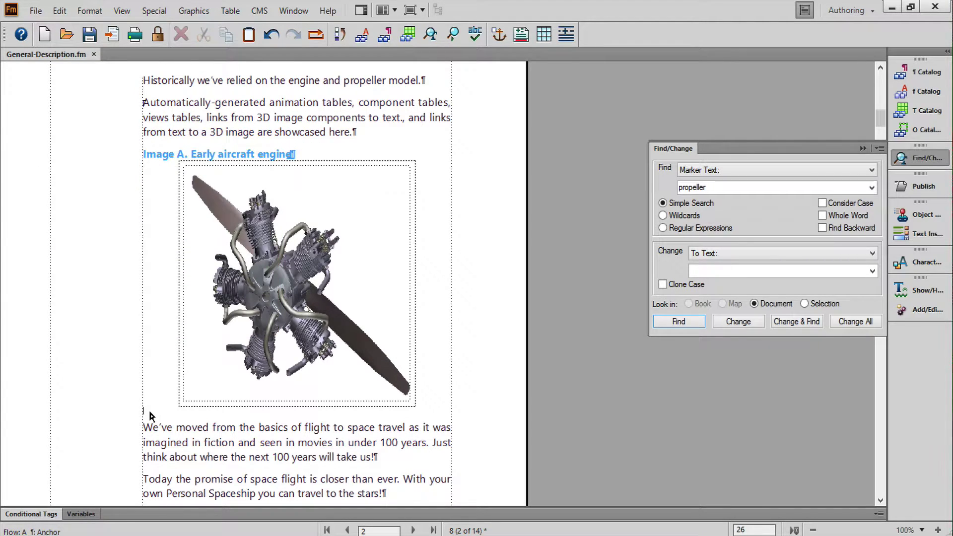
- Type 'texttext', select the word Propeller, and magnify the page to 400%
text(texttext)
key(ctrl+shift+Left)
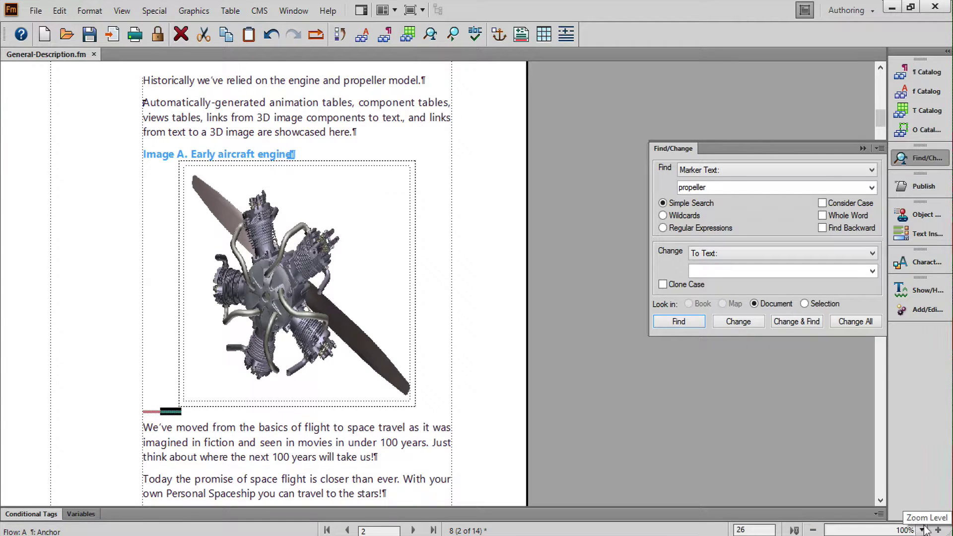
click(922, 530)
click(839, 449)
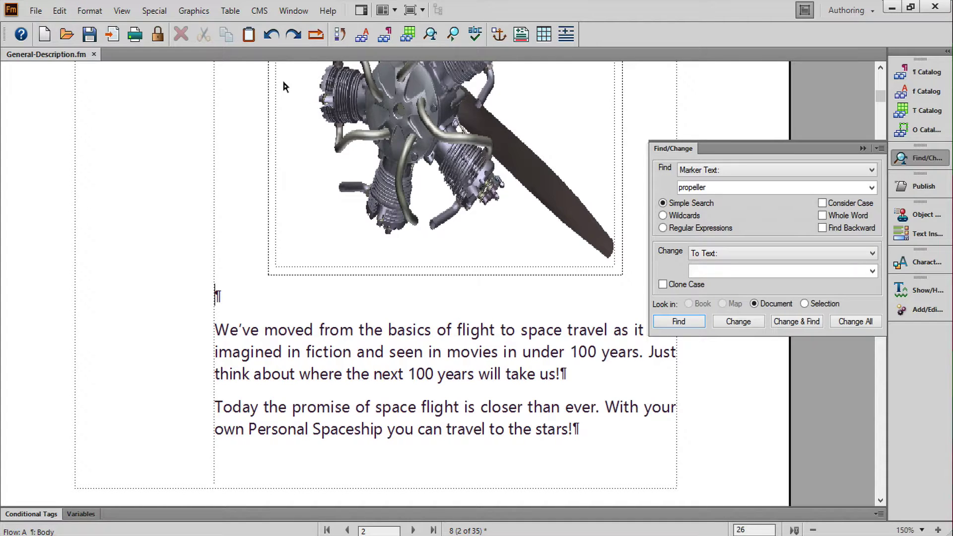
- Insert a view-type link table for Engine in Format A, then hide the Find and Replace panel
click(200, 13)
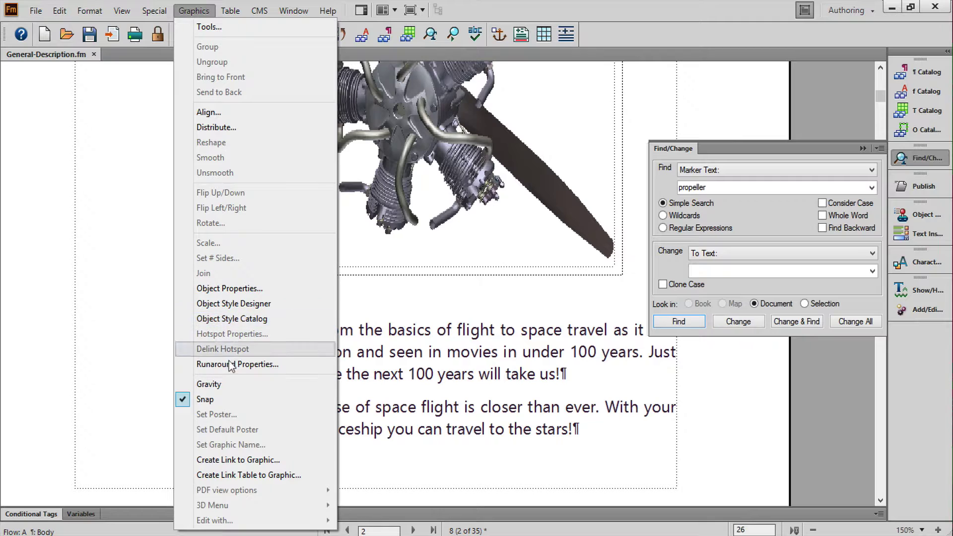
click(228, 474)
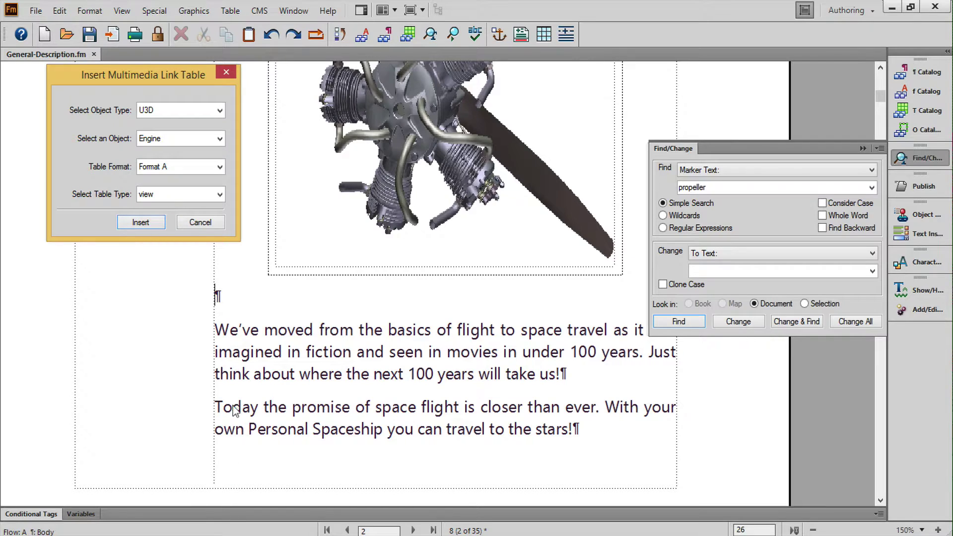
click(220, 194)
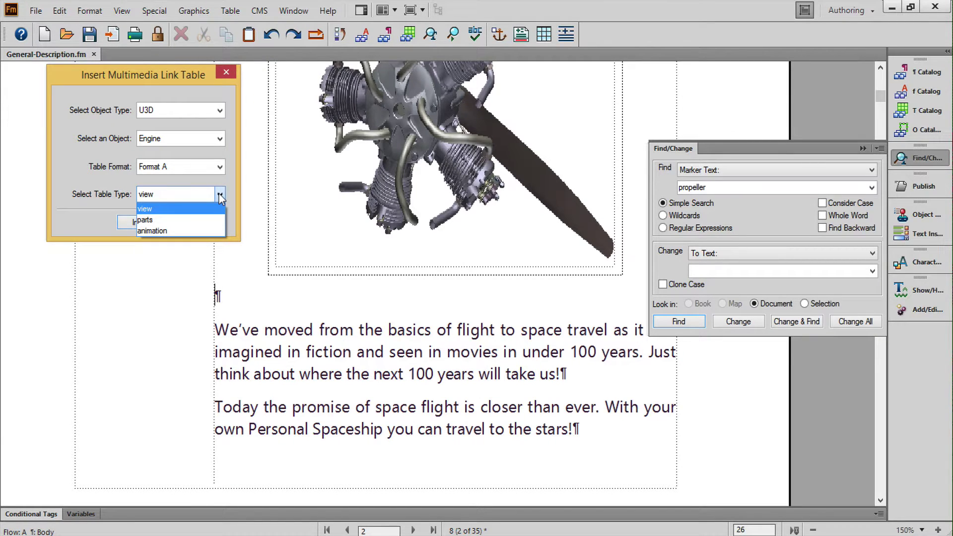
click(147, 210)
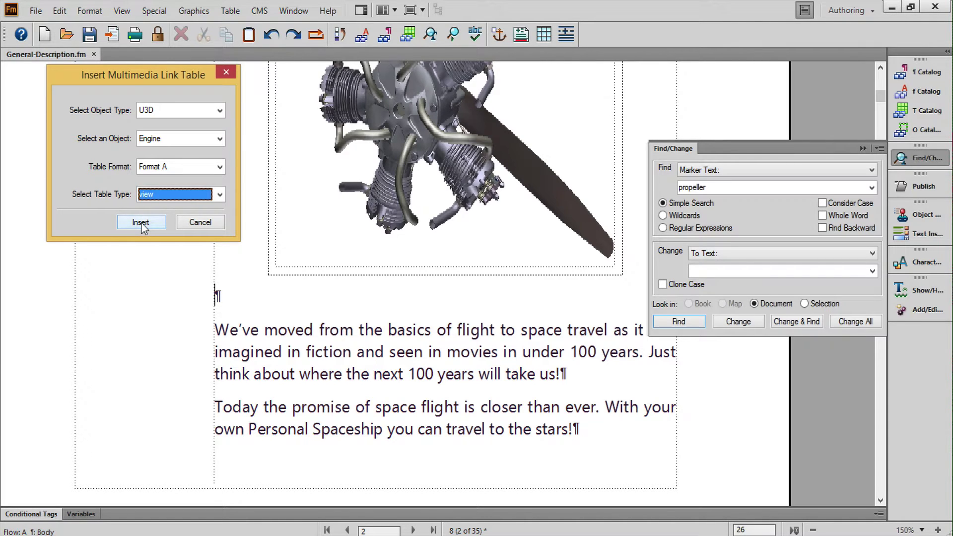
click(140, 223)
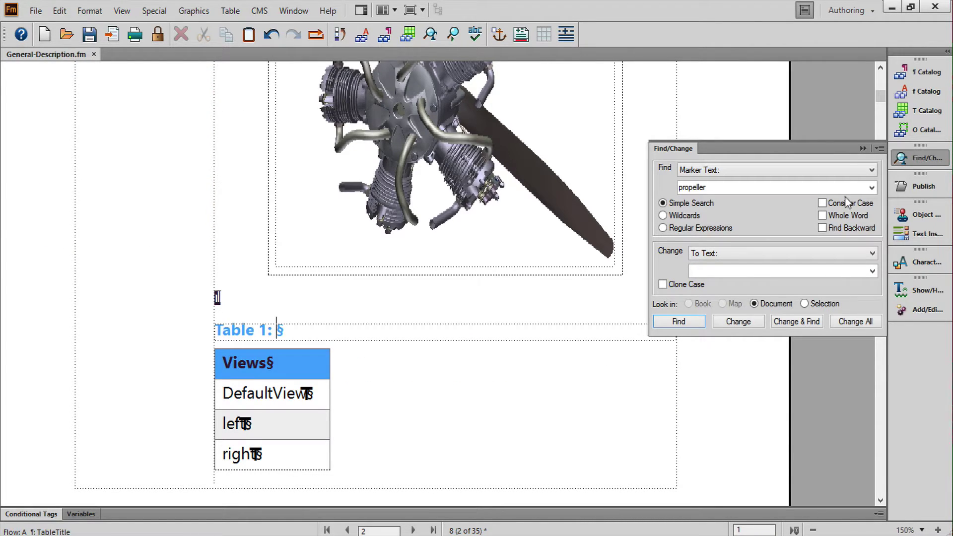
click(863, 149)
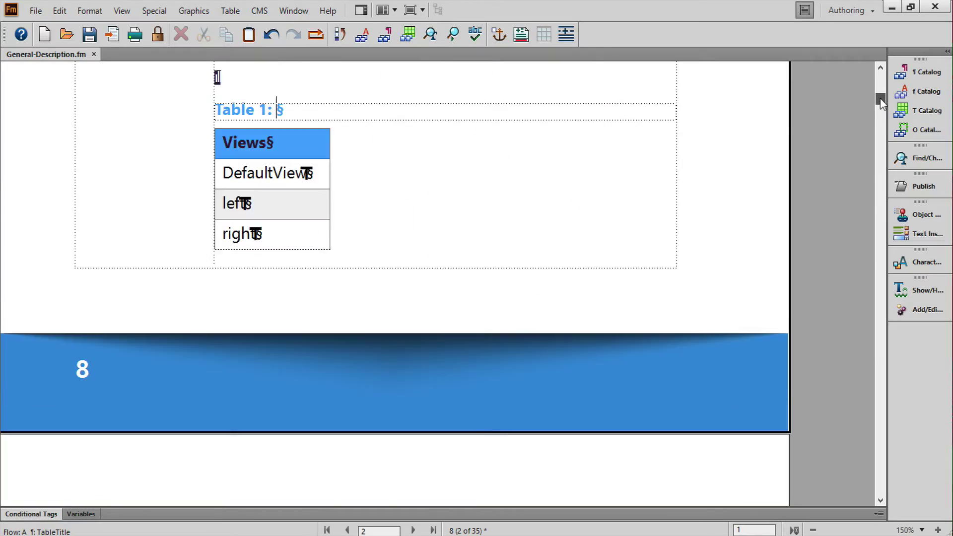